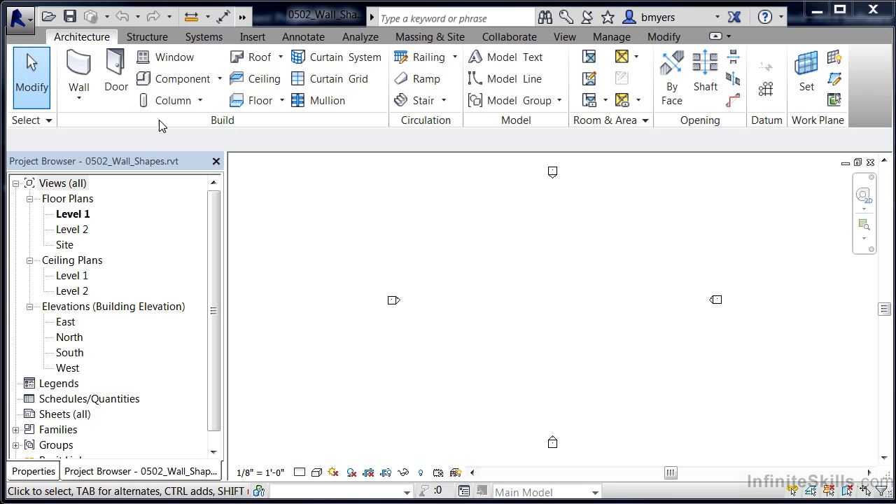
# - Draw a long horizontal architectural wall on Level 1
pyautogui.click(79, 100)
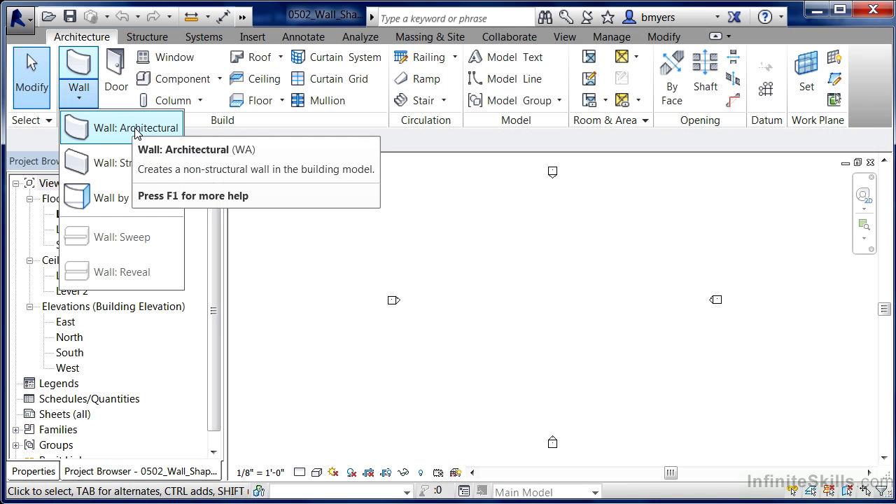
pyautogui.click(136, 129)
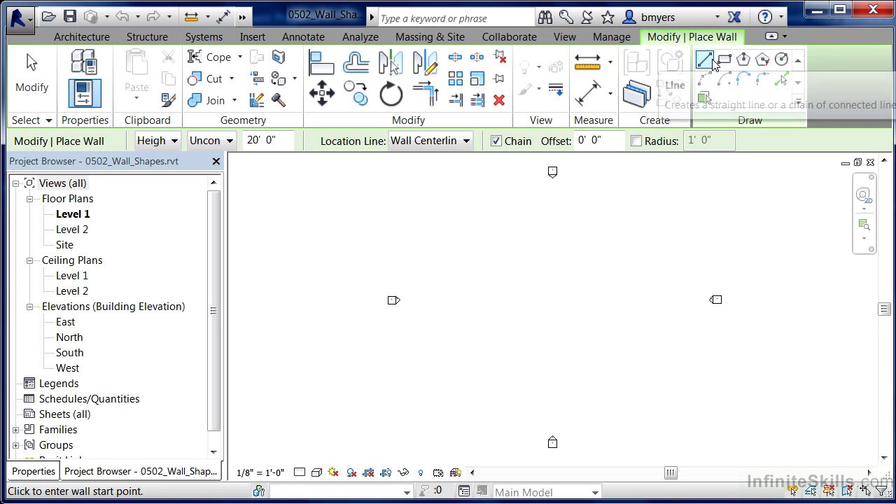
pyautogui.click(455, 231)
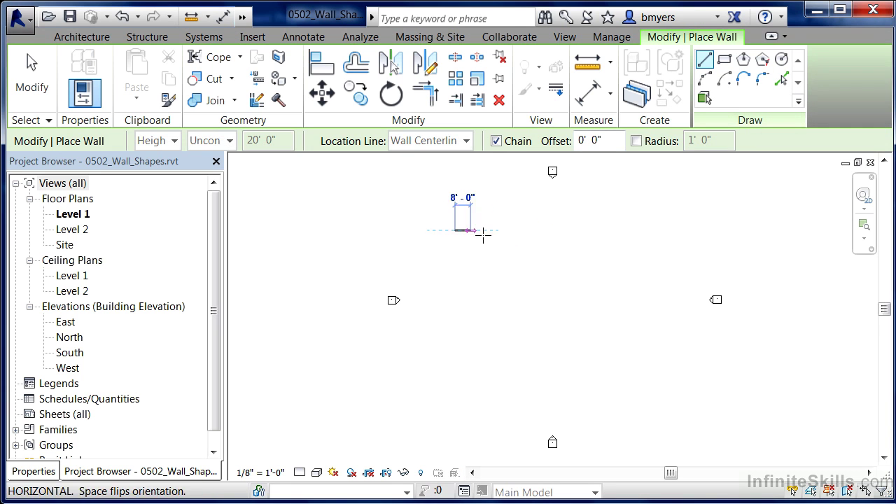
pyautogui.click(664, 231)
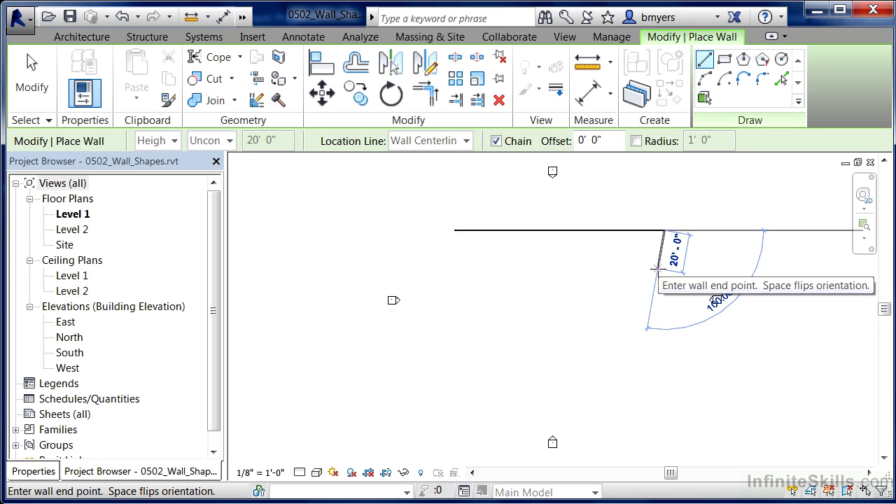
pyautogui.press('Escape')
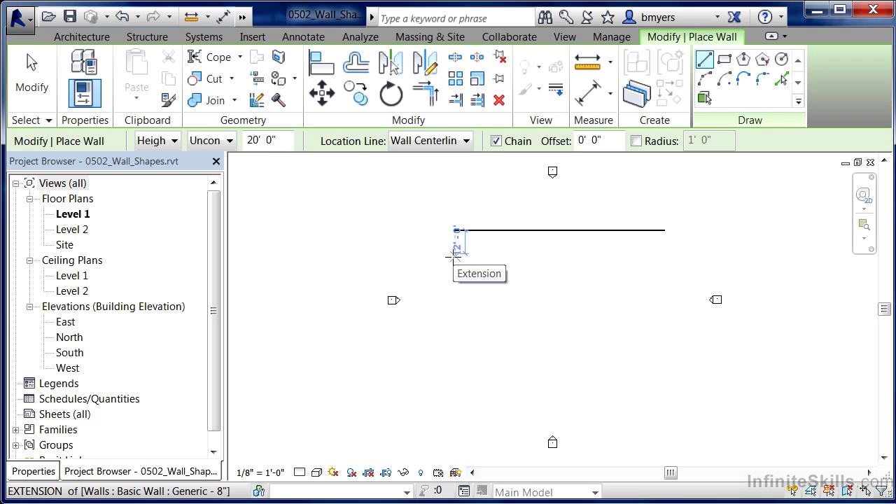
# - Draw a 70' wall parallel below it, starting beneath the first wall's left end
pyautogui.click(455, 254)
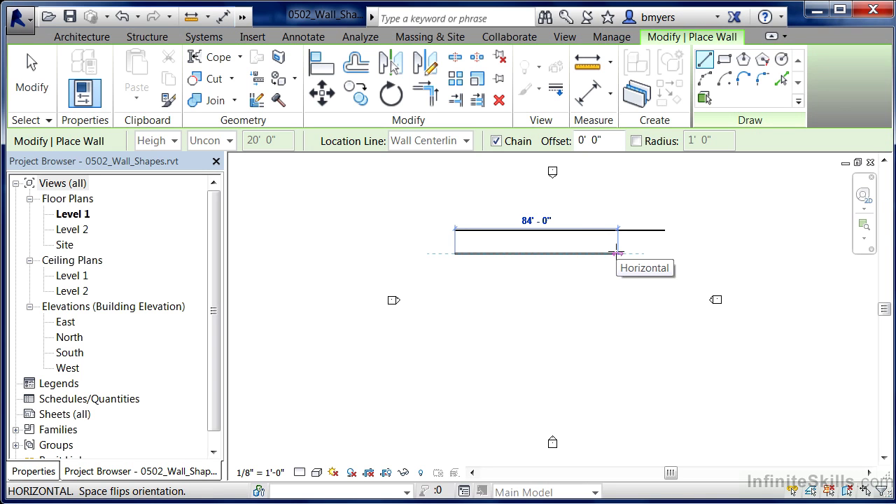
pyautogui.write('70')
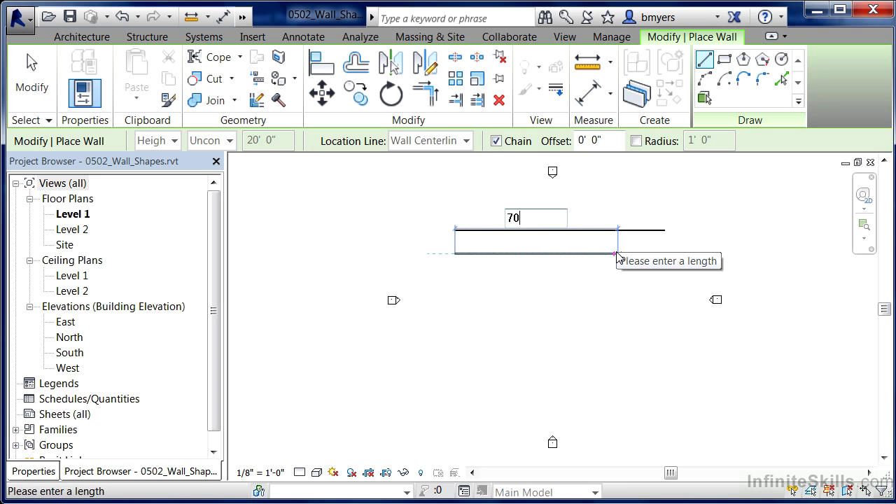
pyautogui.press('Return')
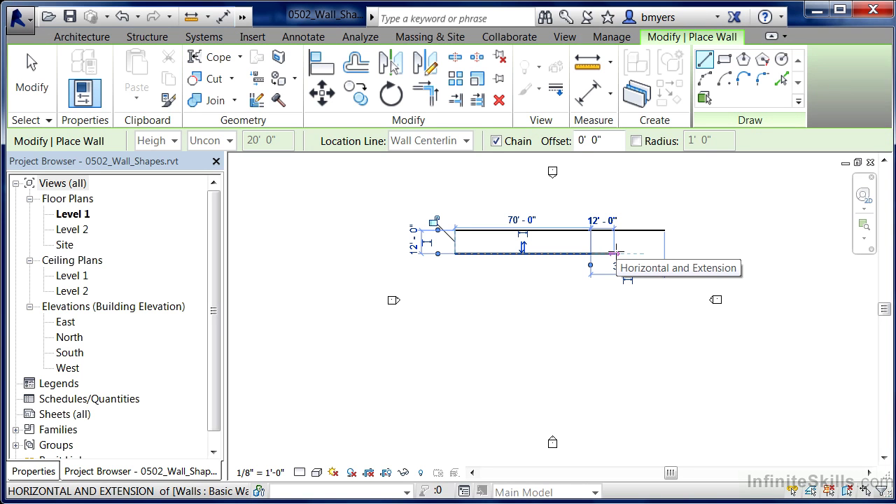
pyautogui.press('Escape')
pyautogui.press('Escape')
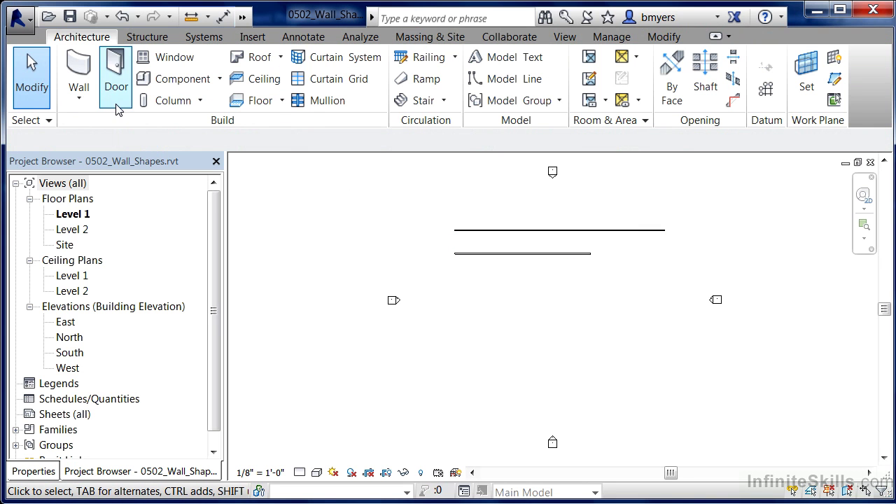
# - Draw a 60' by 28' rectangle of architectural walls below the 70' wall
pyautogui.click(79, 98)
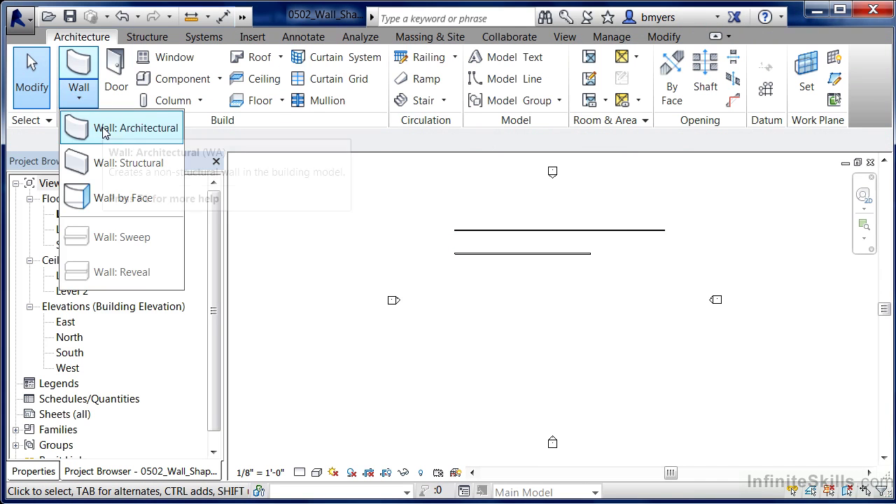
pyautogui.click(135, 130)
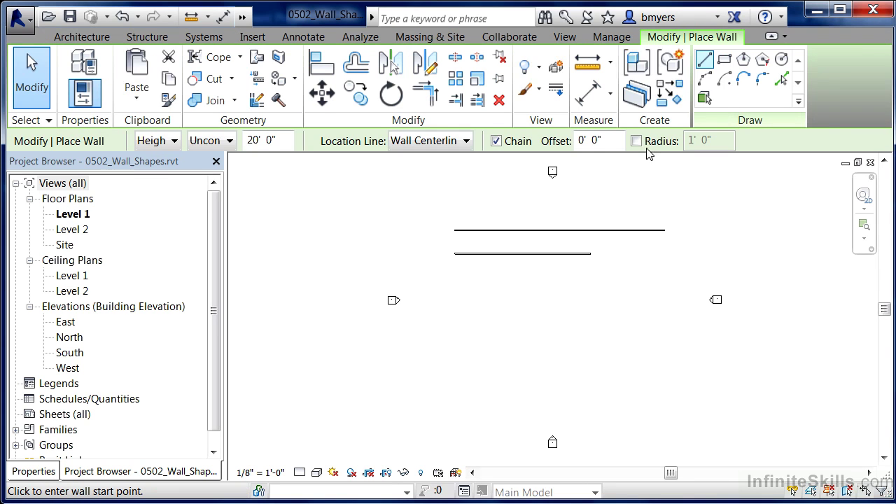
pyautogui.click(725, 60)
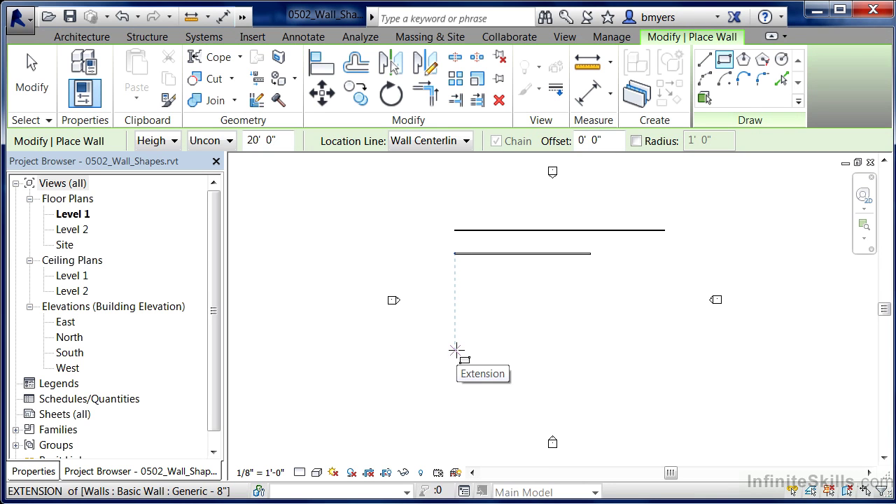
pyautogui.click(456, 349)
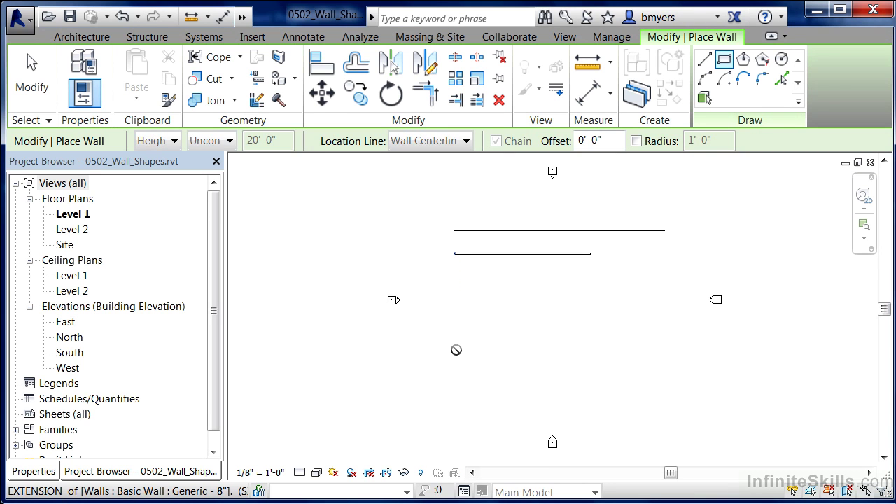
pyautogui.click(571, 296)
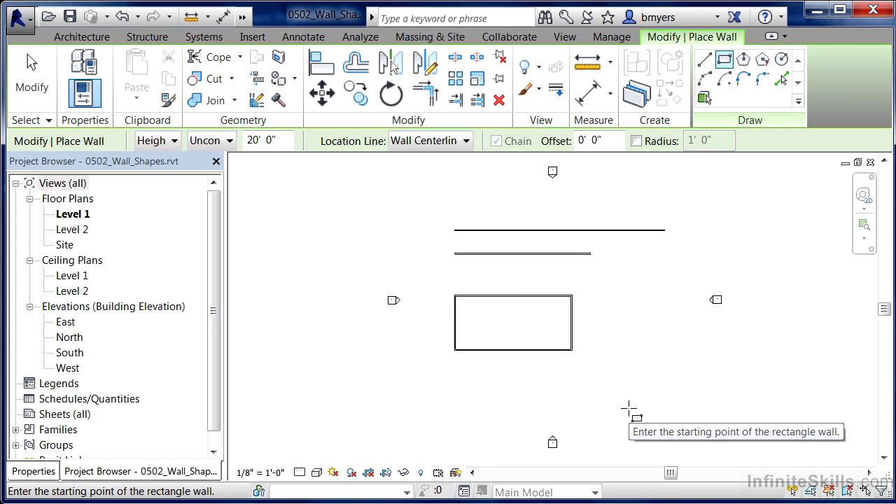
# - Draw an 8-sided circumscribed polygon wall with a 20' radius right of the rectangle
pyautogui.click(763, 63)
pyautogui.doubleClick(576, 138)
pyautogui.write('8')
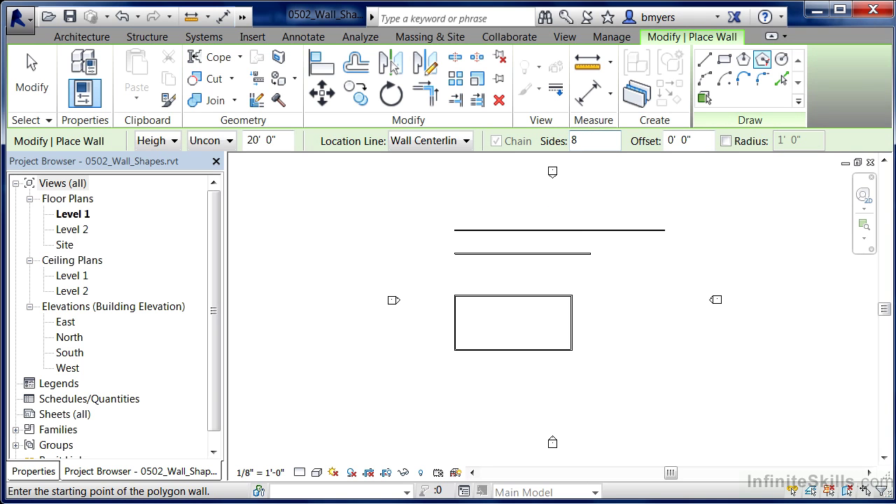
pyautogui.click(642, 315)
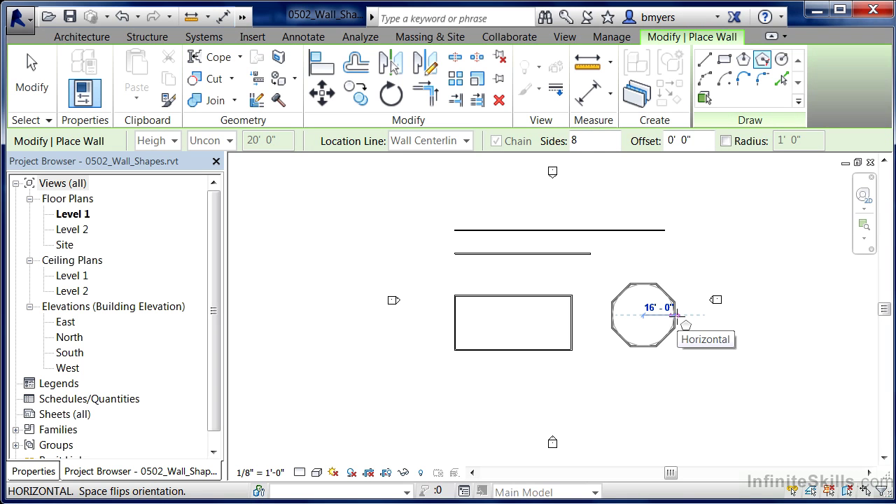
pyautogui.write('20')
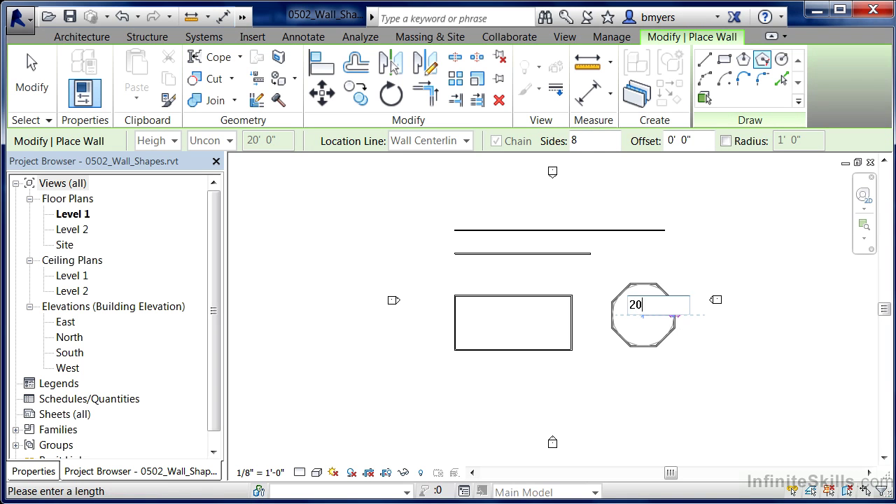
pyautogui.press('Return')
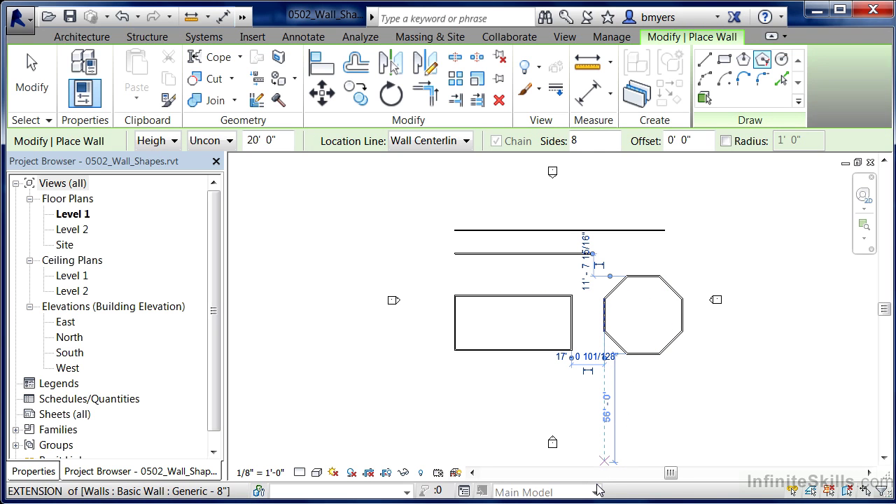
# - Draw a circular wall with a 16' radius below the rectangle and octagon
pyautogui.click(781, 58)
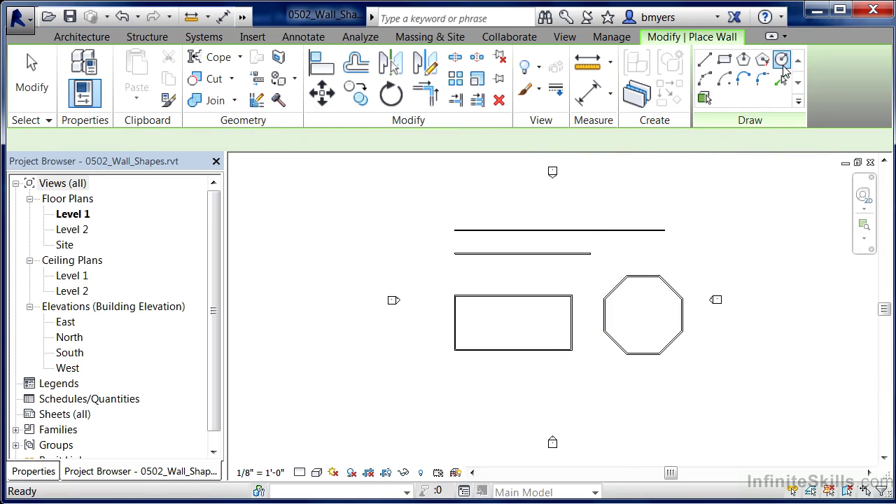
pyautogui.click(553, 393)
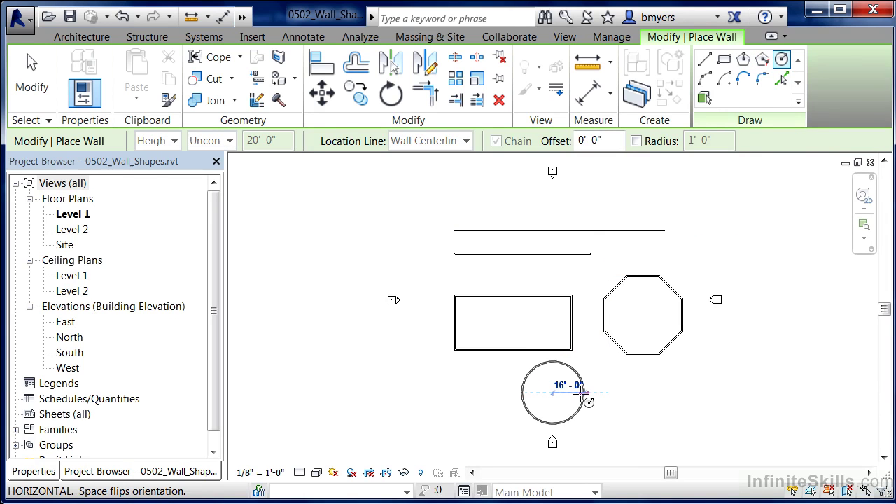
pyautogui.click(583, 394)
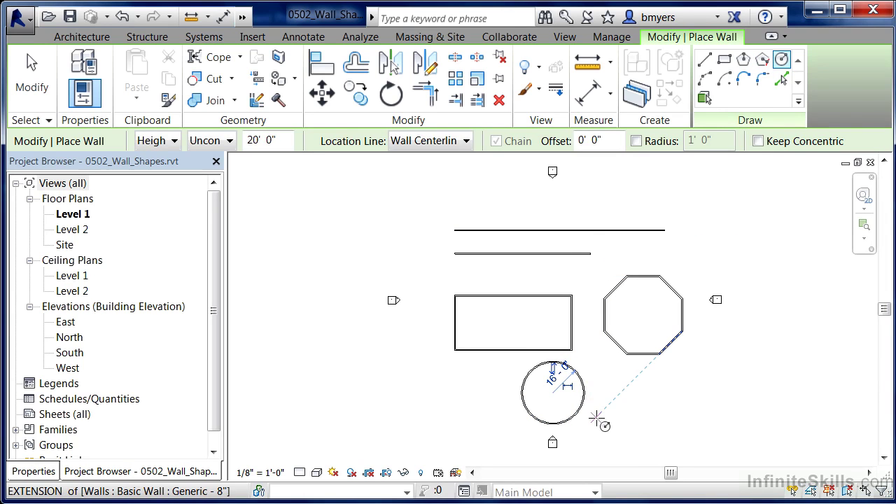
# - Draw a start-end-radius arc wall above the top straight wall
pyautogui.click(708, 81)
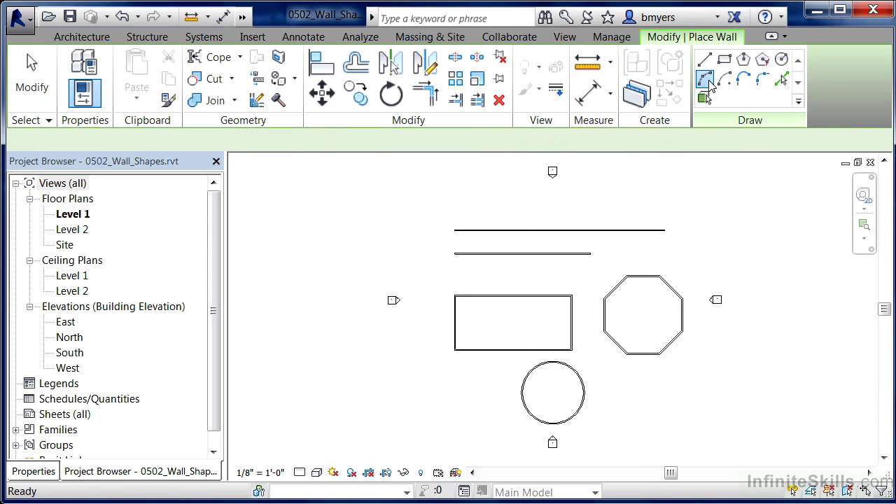
pyautogui.click(516, 212)
pyautogui.click(607, 185)
pyautogui.click(568, 185)
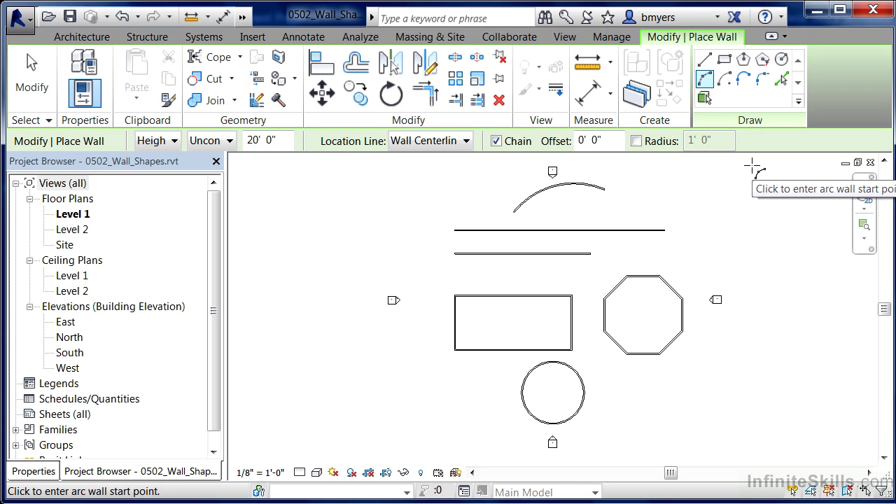
pyautogui.press('Escape')
pyautogui.press('Escape')
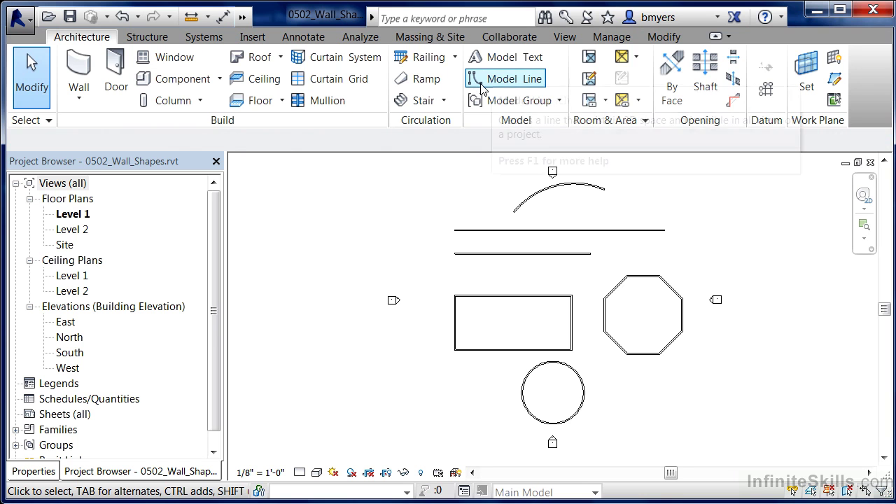
pyautogui.click(506, 79)
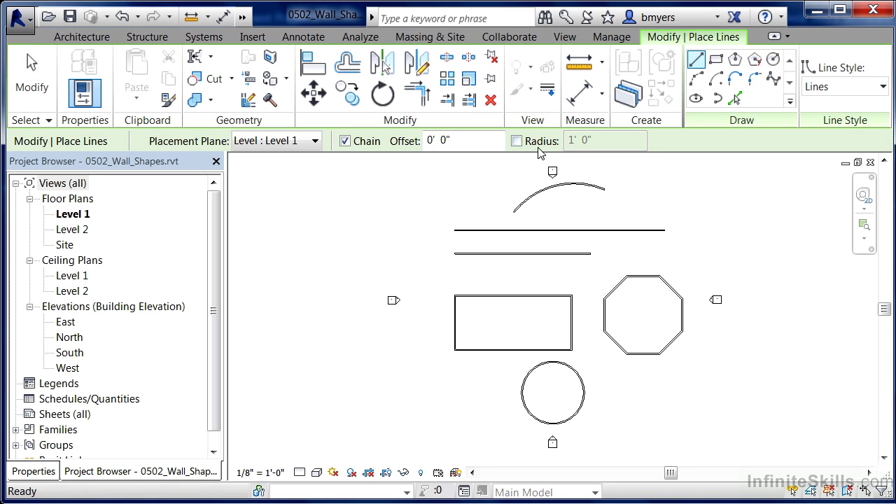
# - Draw a stepped model line right of the arc: horizontal, 45° jog up, horizontal
pyautogui.click(571, 207)
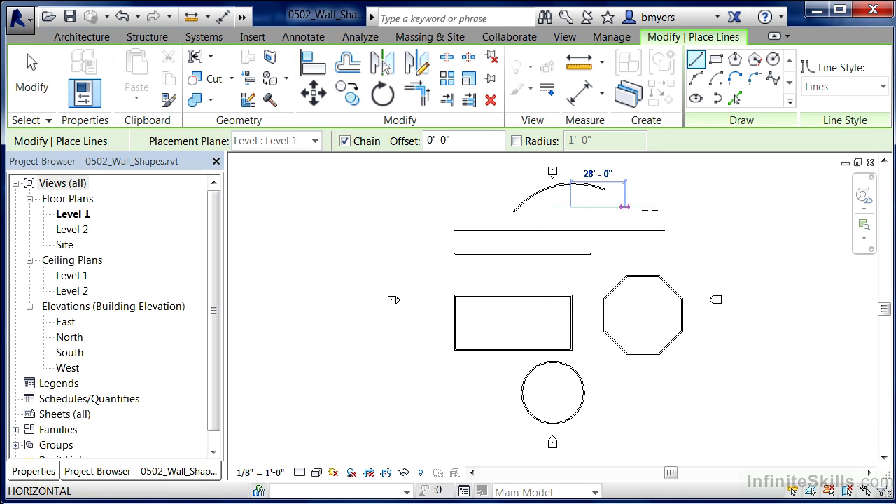
pyautogui.click(673, 207)
pyautogui.click(693, 185)
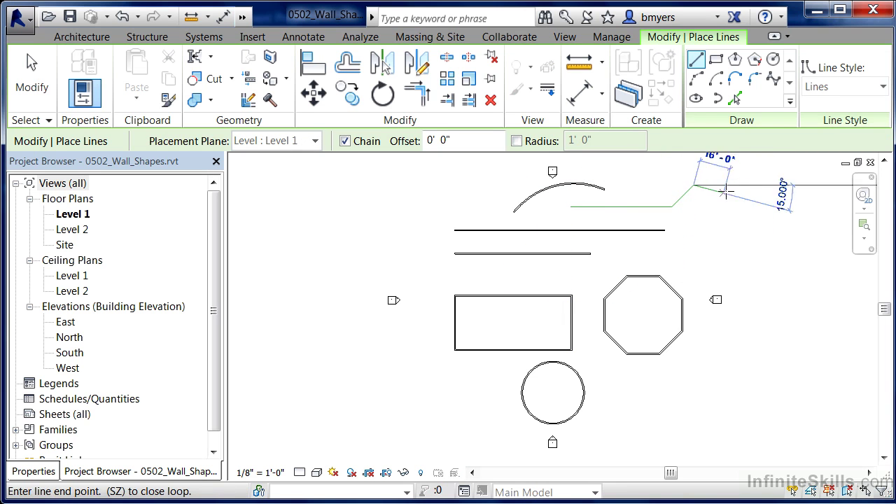
pyautogui.click(764, 186)
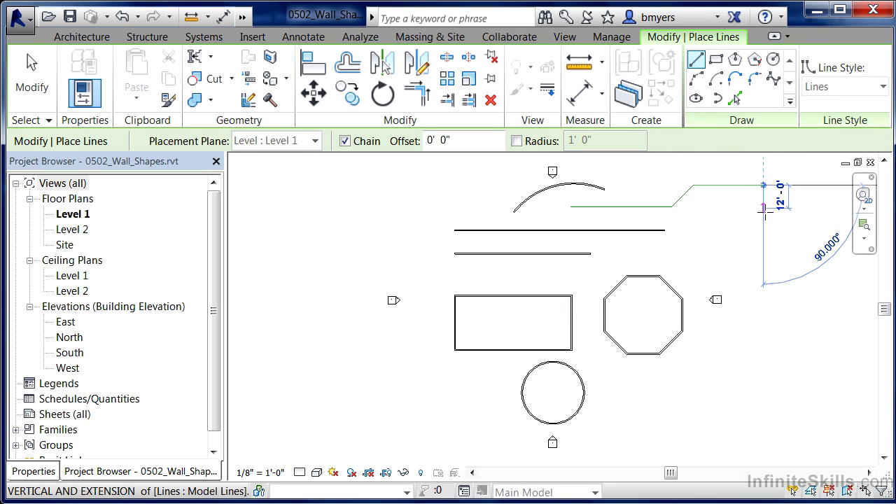
pyautogui.press('Escape')
pyautogui.press('Escape')
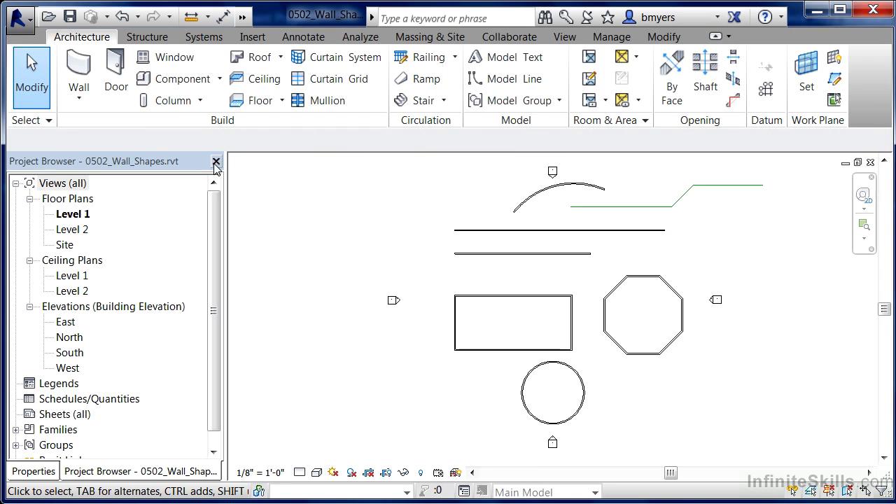
# - Create walls from the three model line segments with Pick Lines
pyautogui.click(78, 91)
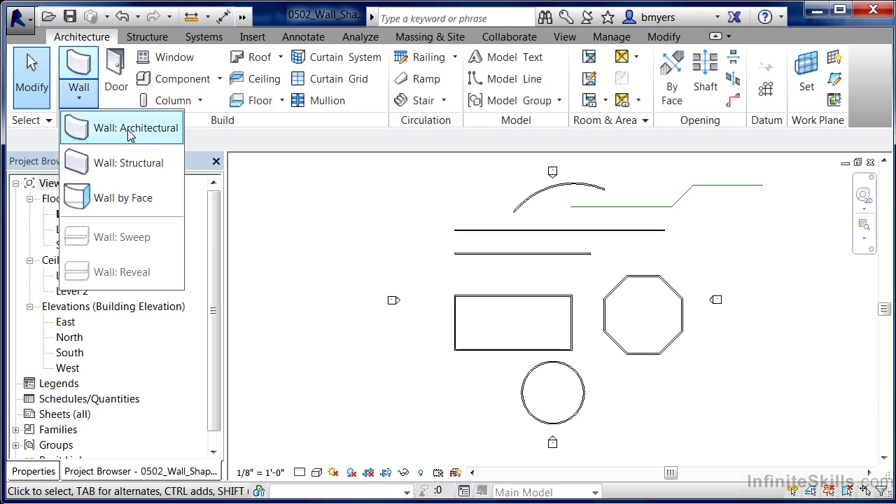
pyautogui.click(129, 131)
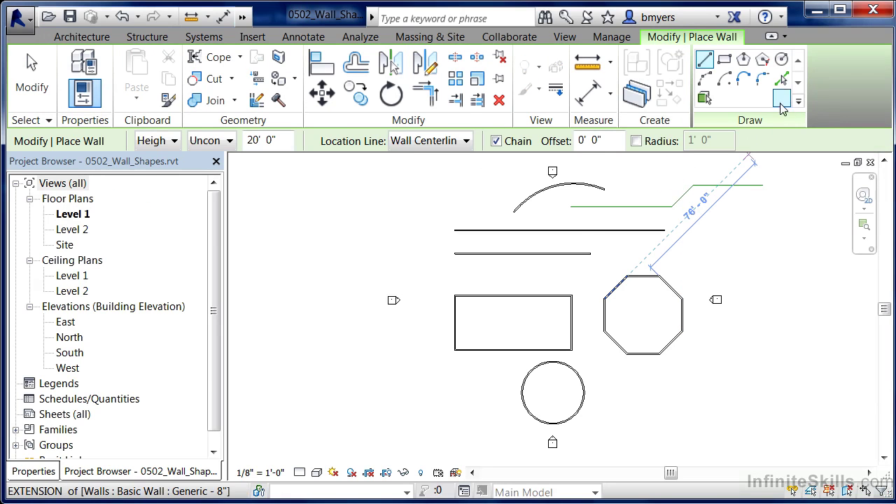
pyautogui.click(782, 79)
pyautogui.scroll(3, 651, 213)
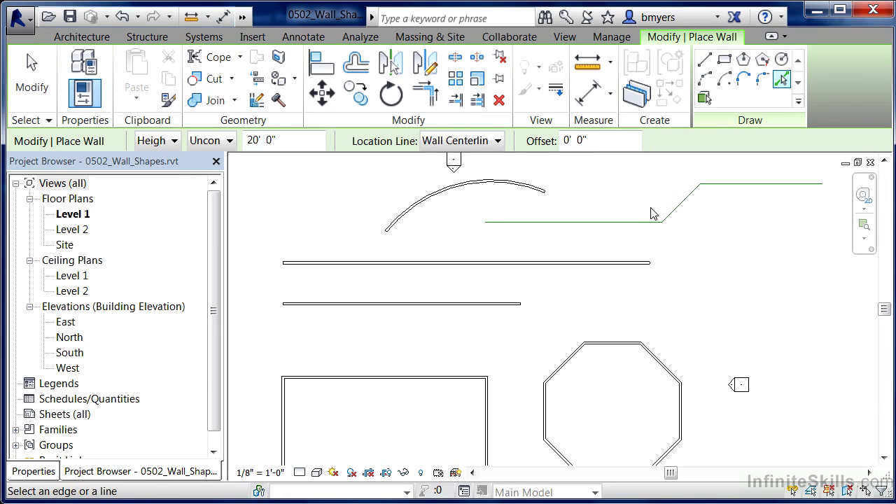
pyautogui.click(623, 222)
pyautogui.click(686, 206)
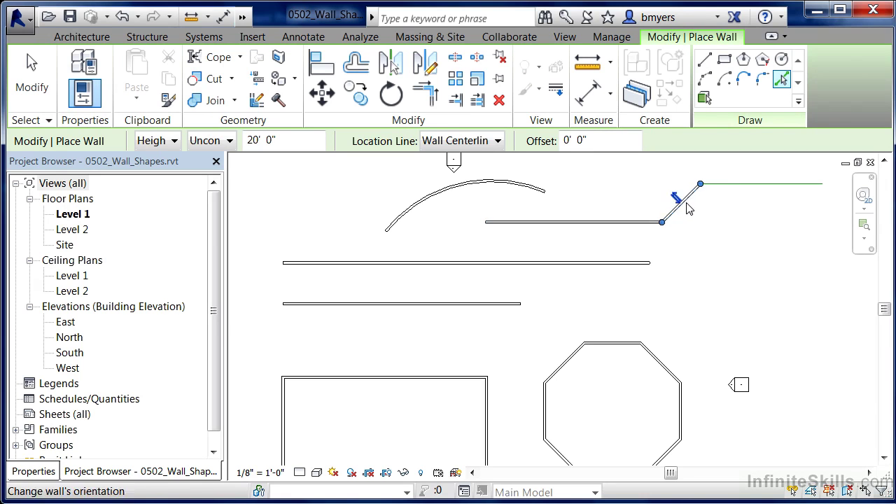
pyautogui.click(734, 185)
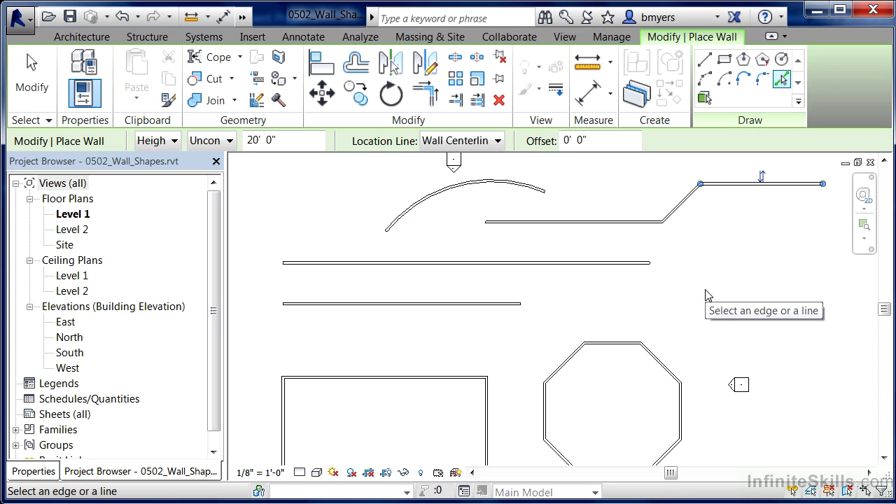
pyautogui.press('Escape')
pyautogui.press('Escape')
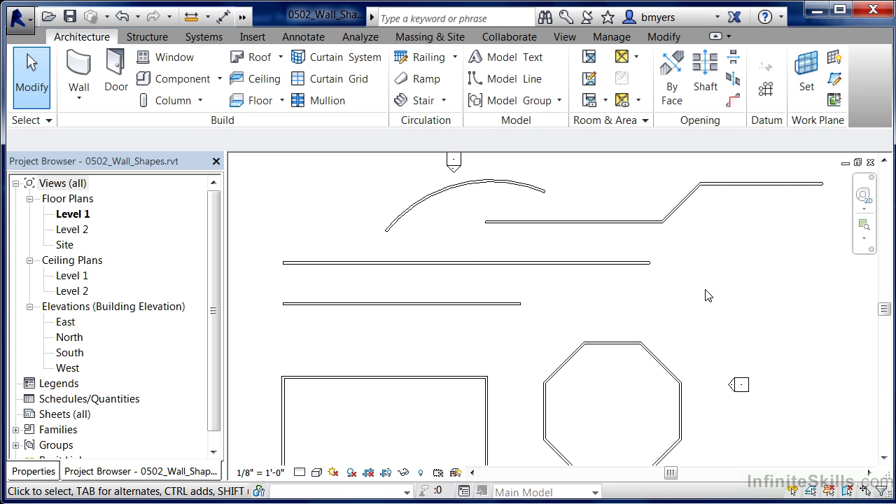
# - Add an 8' 0" fillet arc wall joining the rectangle's top and left walls
pyautogui.click(79, 97)
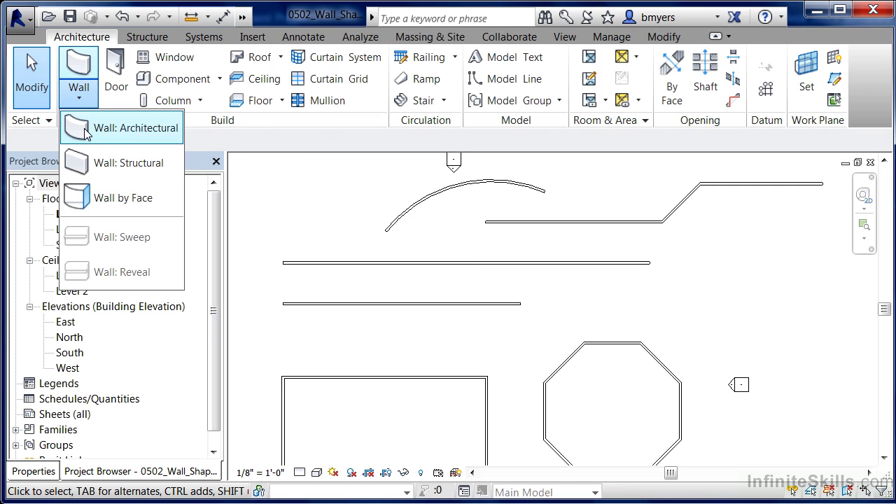
pyautogui.click(88, 131)
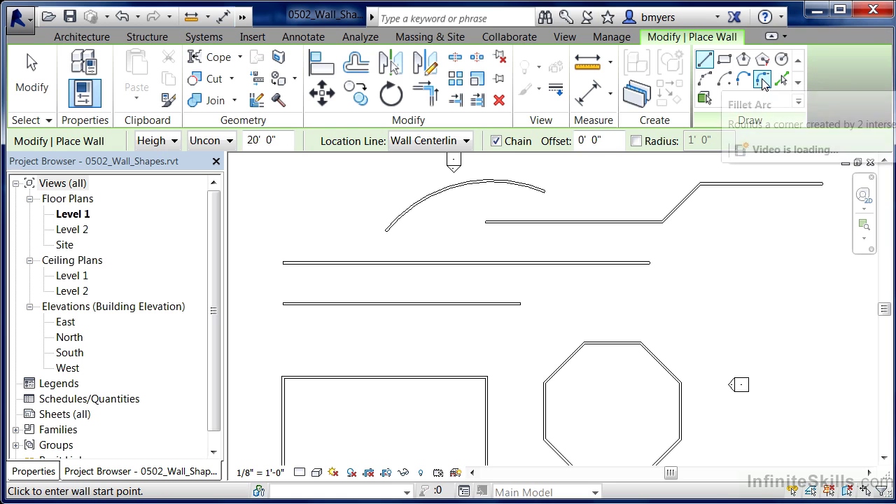
pyautogui.click(763, 81)
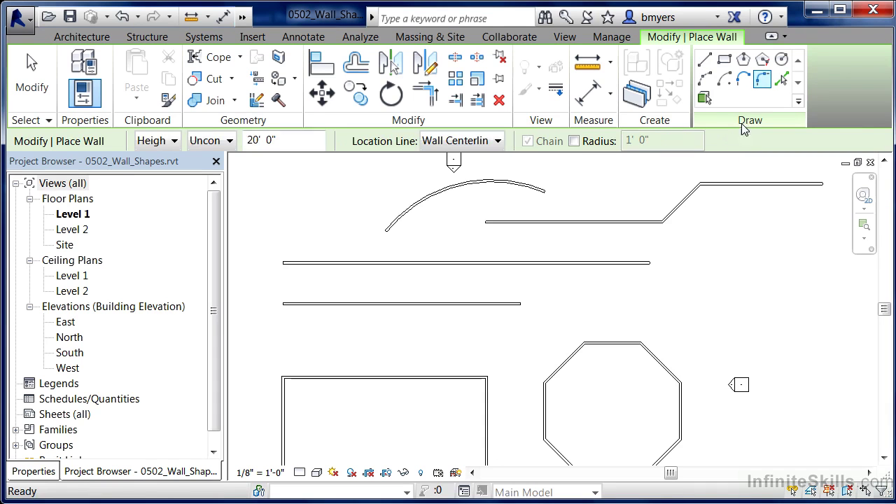
pyautogui.click(575, 141)
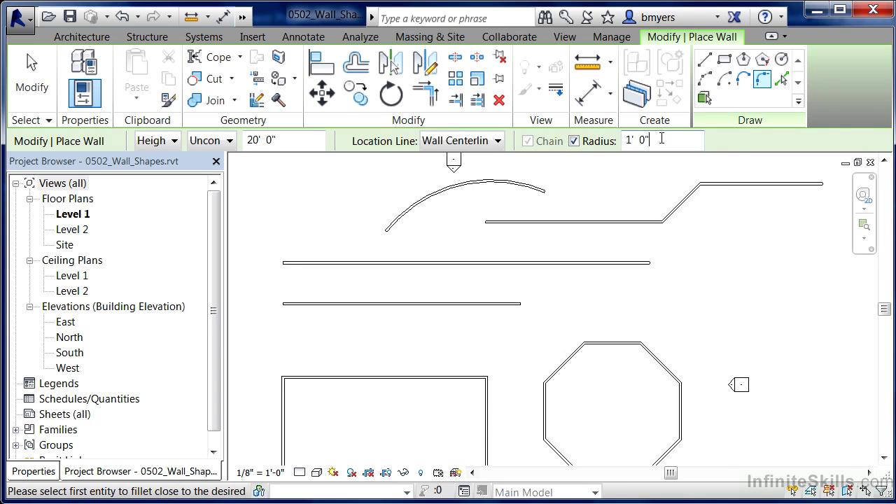
pyautogui.moveTo(658, 140); pyautogui.dragTo(618, 142)
pyautogui.write('8')
pyautogui.click(308, 379)
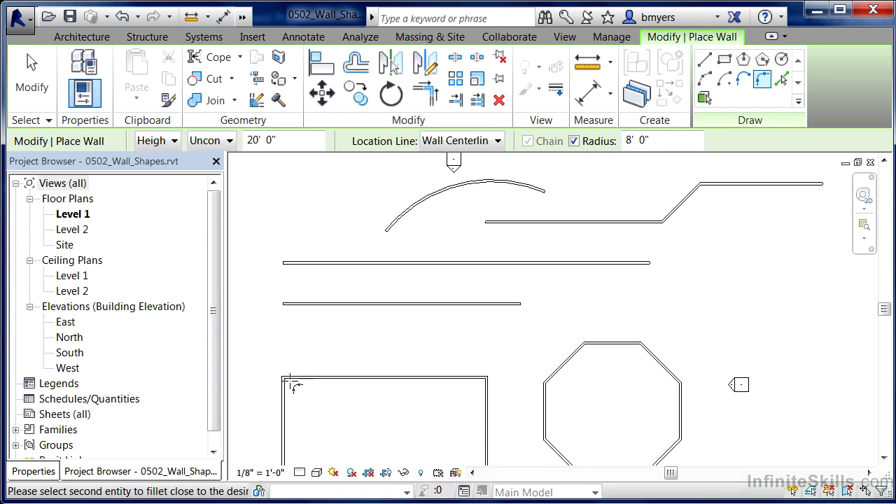
pyautogui.click(286, 401)
pyautogui.click(278, 399)
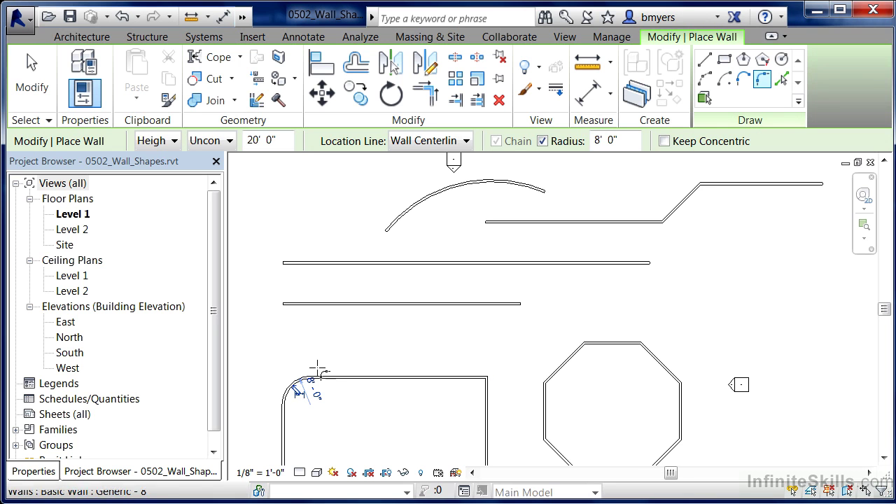
pyautogui.press('Escape')
pyautogui.press('Escape')
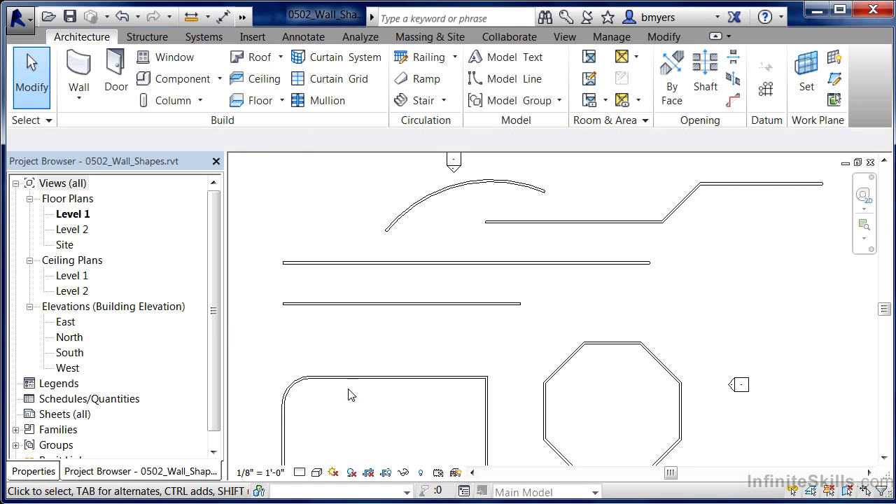
# - Zoom out, open the Default 3D View to see all walls, and start an architectural wall
pyautogui.scroll(-2, 512, 292)
pyautogui.scroll(-1, 500, 313)
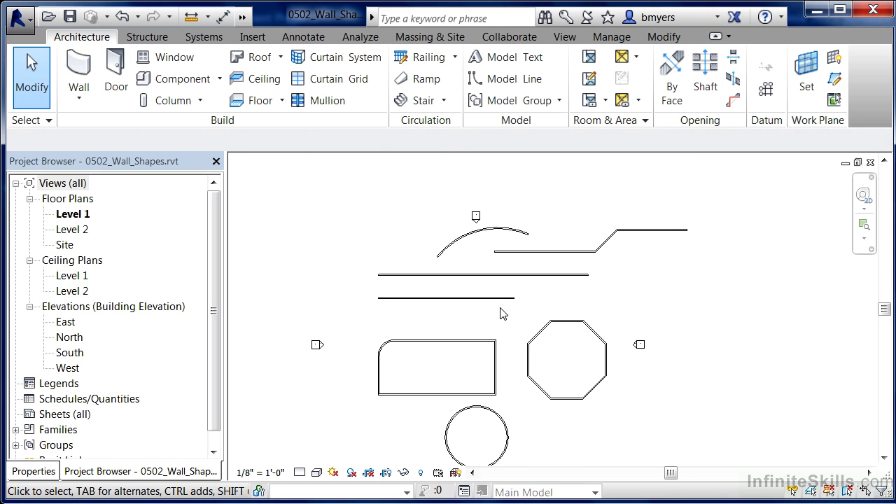
pyautogui.moveTo(495, 319); pyautogui.dragTo(518, 288, button='middle')
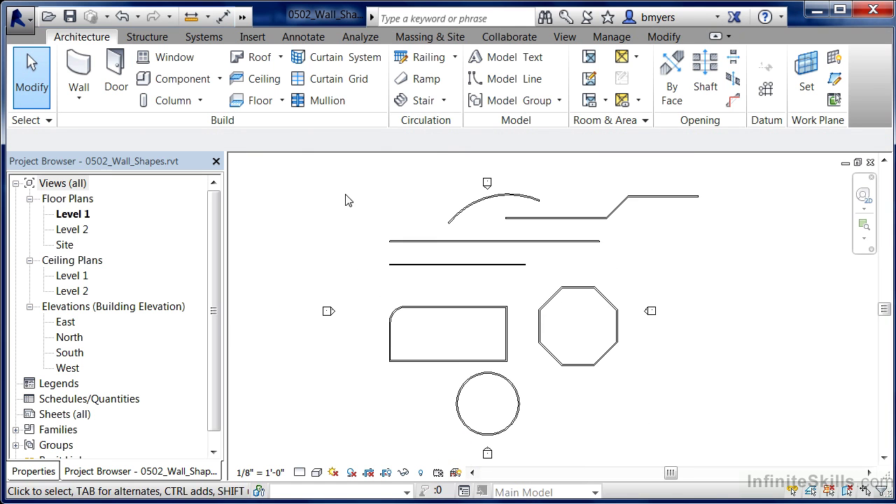
pyautogui.click(243, 16)
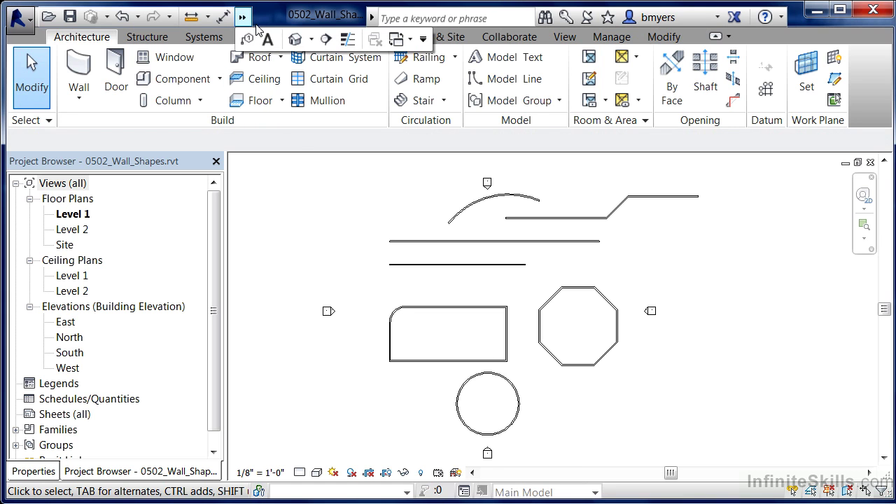
pyautogui.click(297, 40)
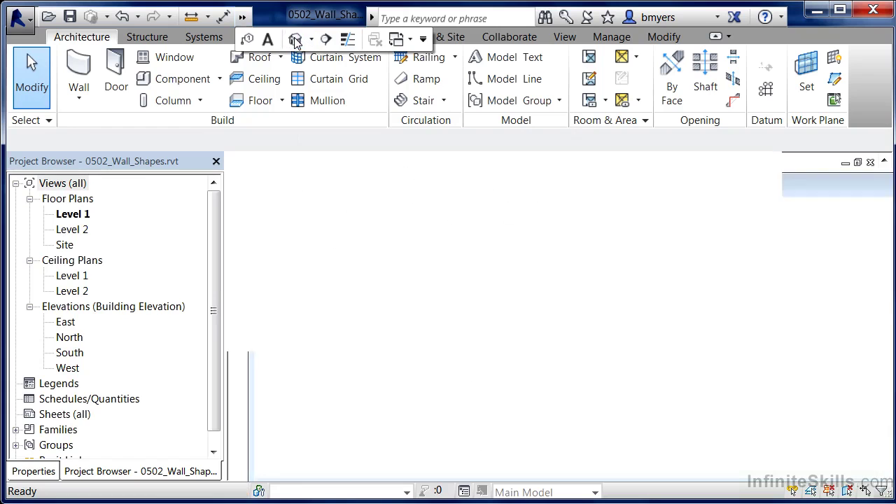
pyautogui.scroll(1, 741, 201)
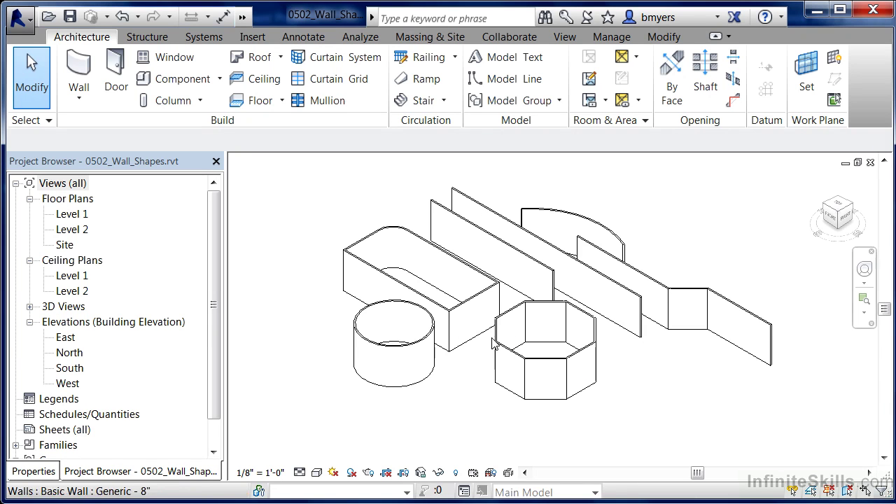
pyautogui.click(78, 94)
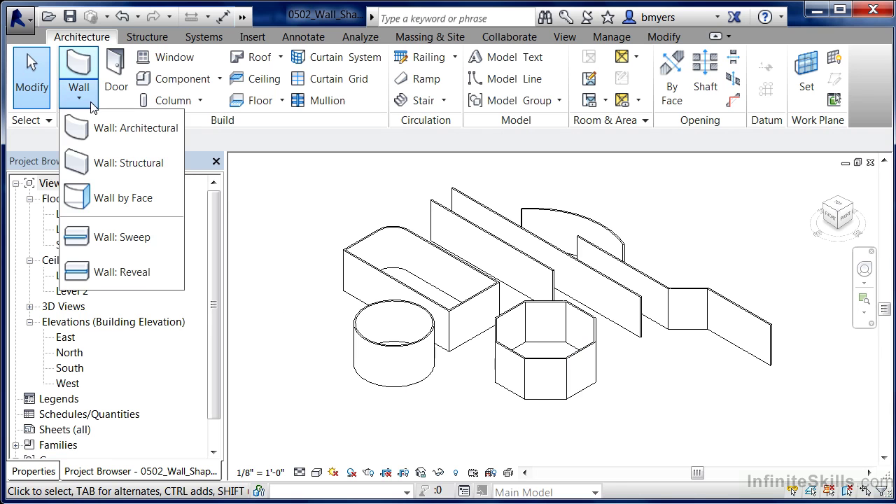
pyautogui.click(140, 130)
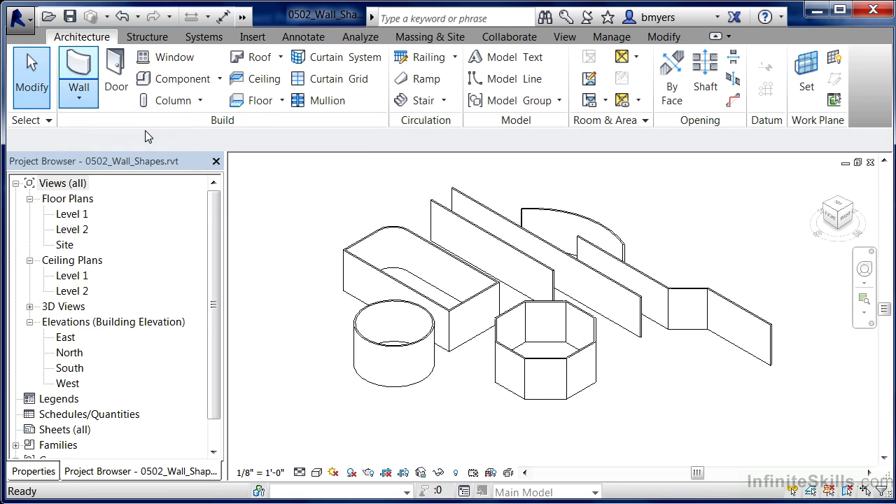